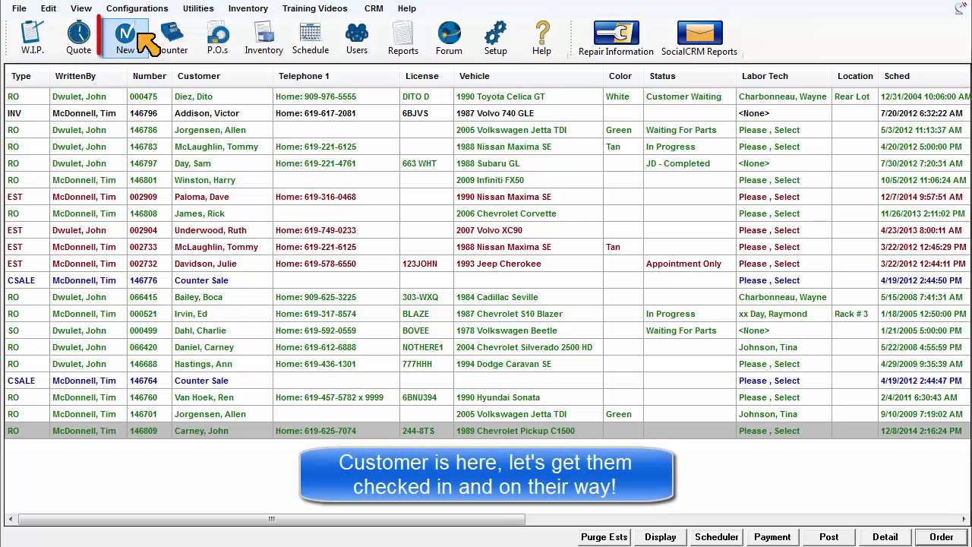
# - Look up the returning customer by last-name initial and load their record into a new estimate
pyautogui.click(147, 46)
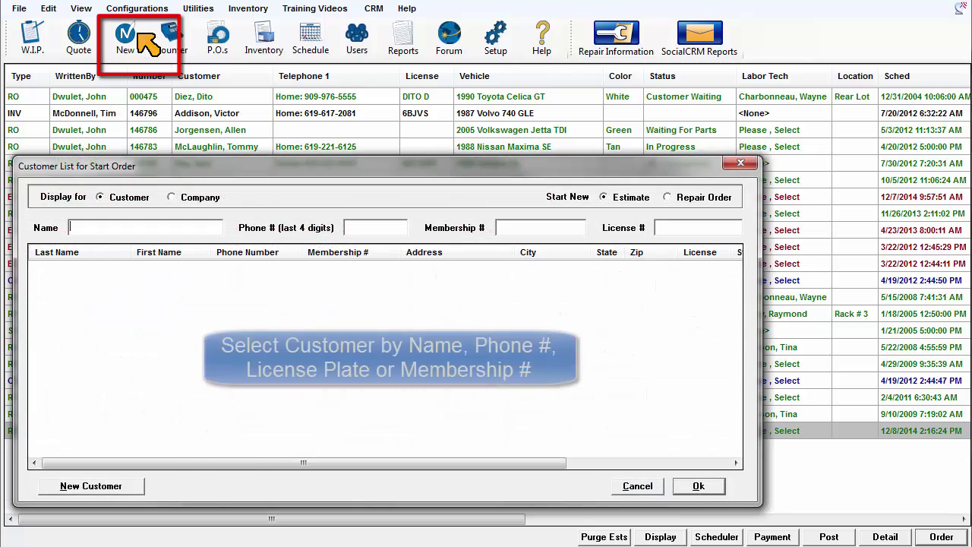
pyautogui.write('x')
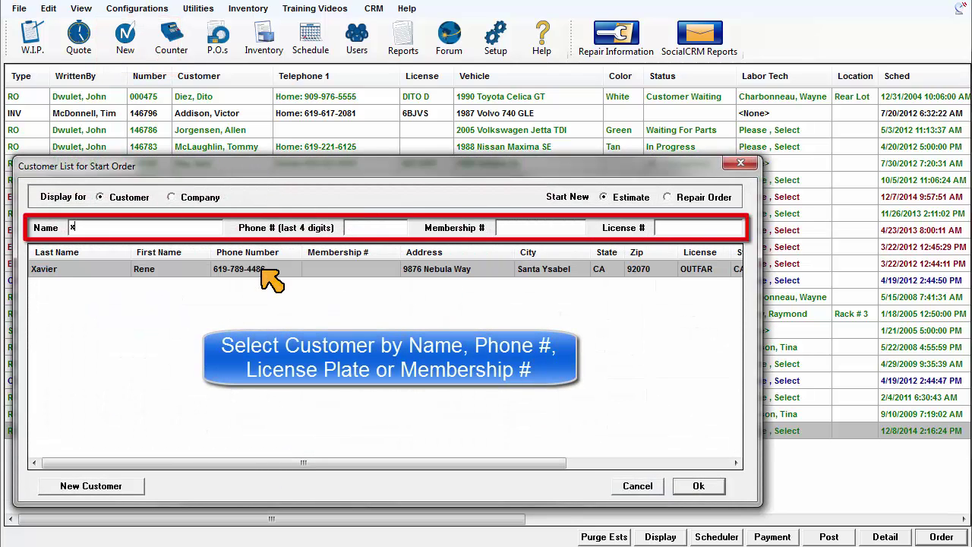
pyautogui.click(699, 486)
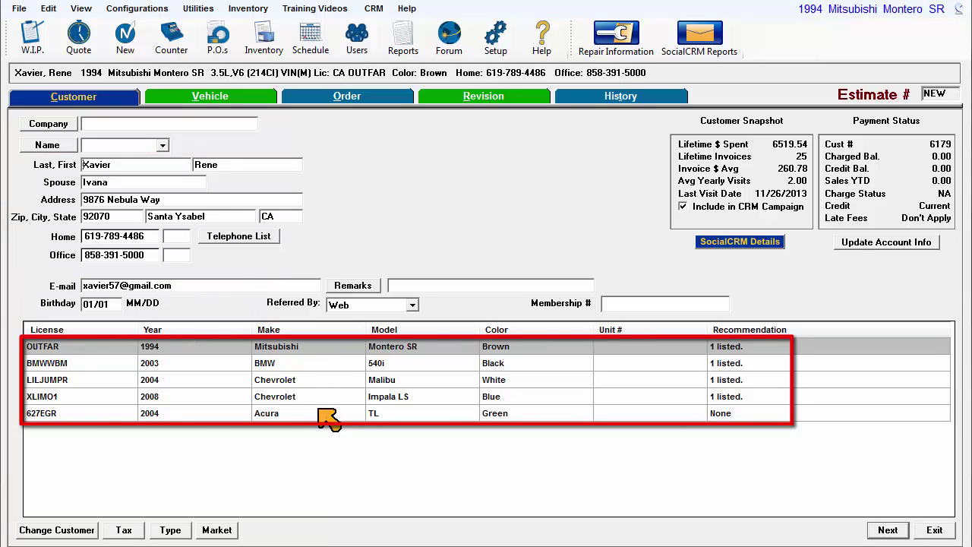
# - Select the 2008 Impala LS and add the AC Won't Cool symptom as a 1.00-hour, $69.95 diagnosis line
pyautogui.click(298, 396)
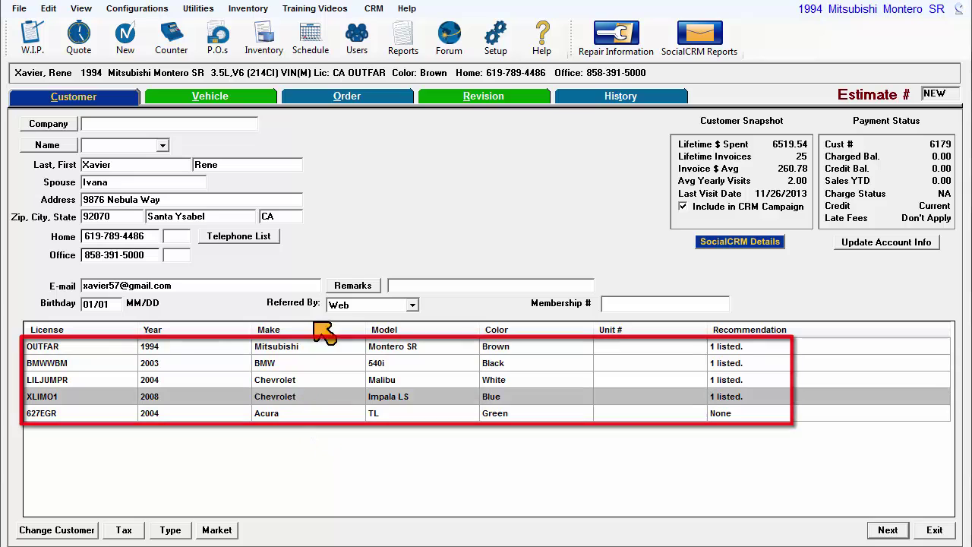
pyautogui.click(359, 97)
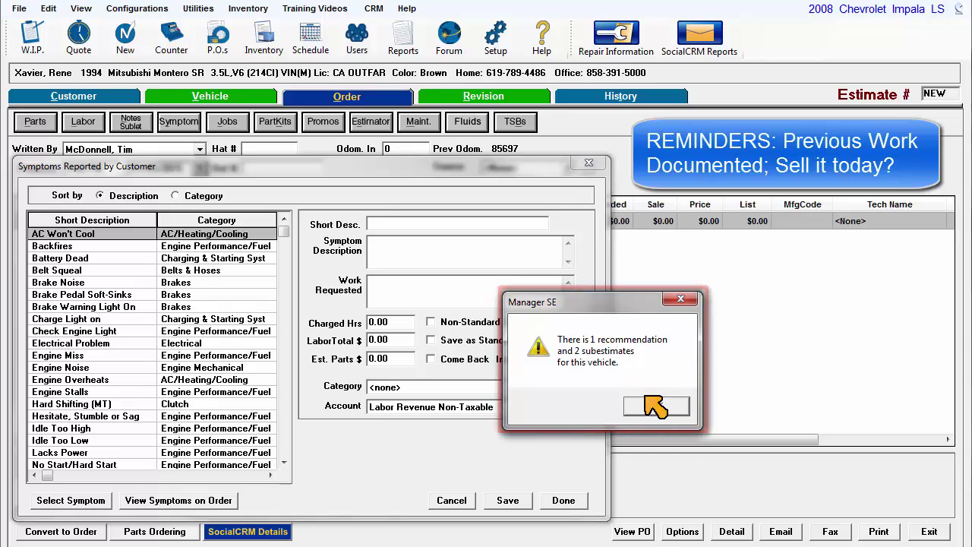
pyautogui.click(643, 407)
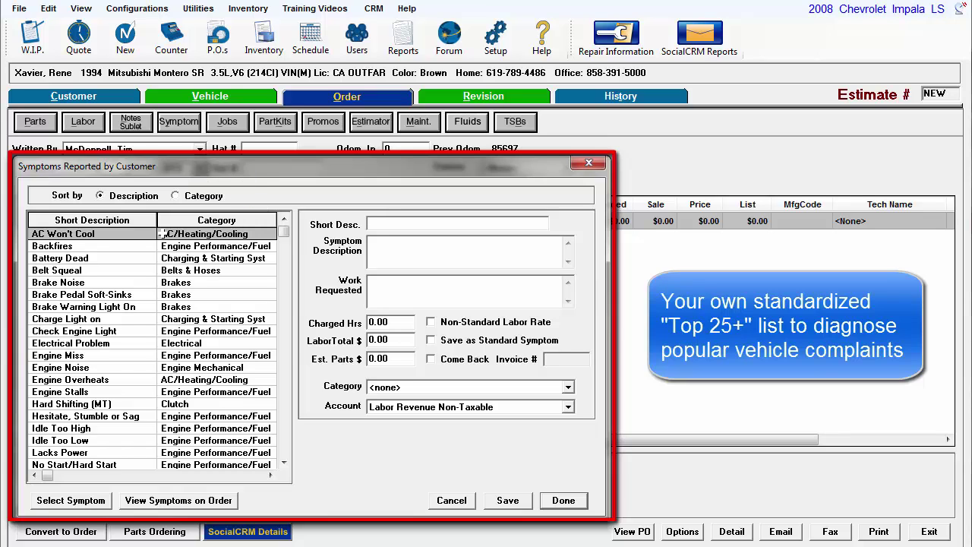
pyautogui.click(135, 237)
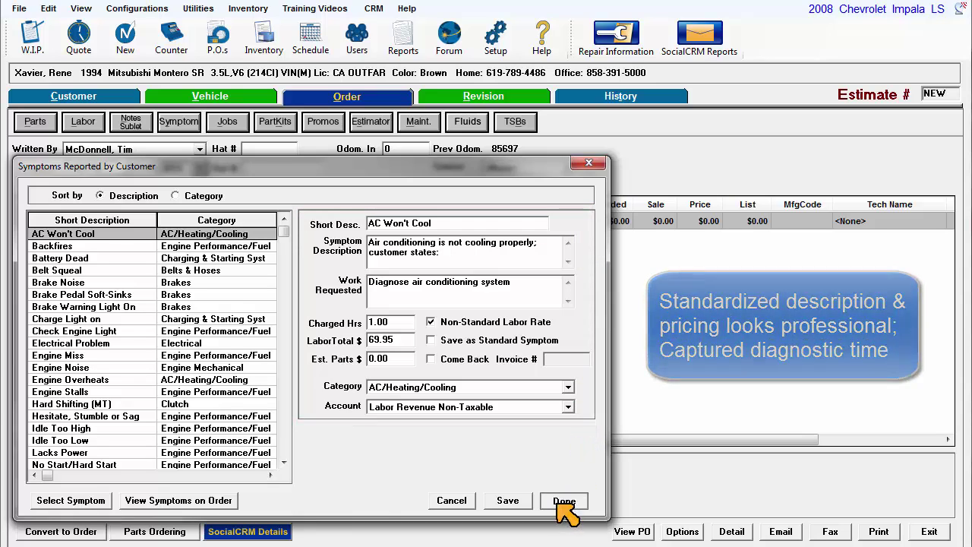
pyautogui.click(564, 501)
# - Copy the three lube, oil & filter lines from SubEst 9 into the order and set Odom. In to 88726
pyautogui.click(664, 403)
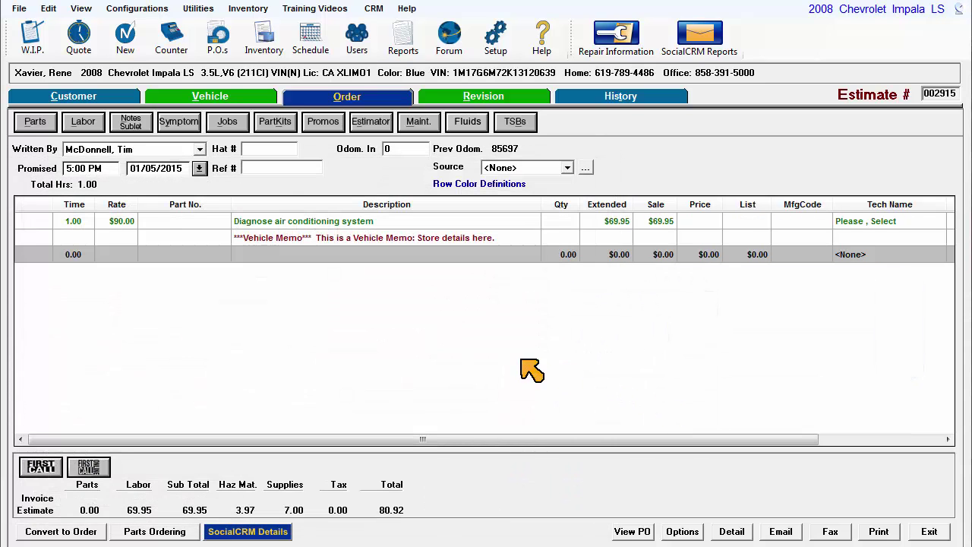
pyautogui.click(527, 96)
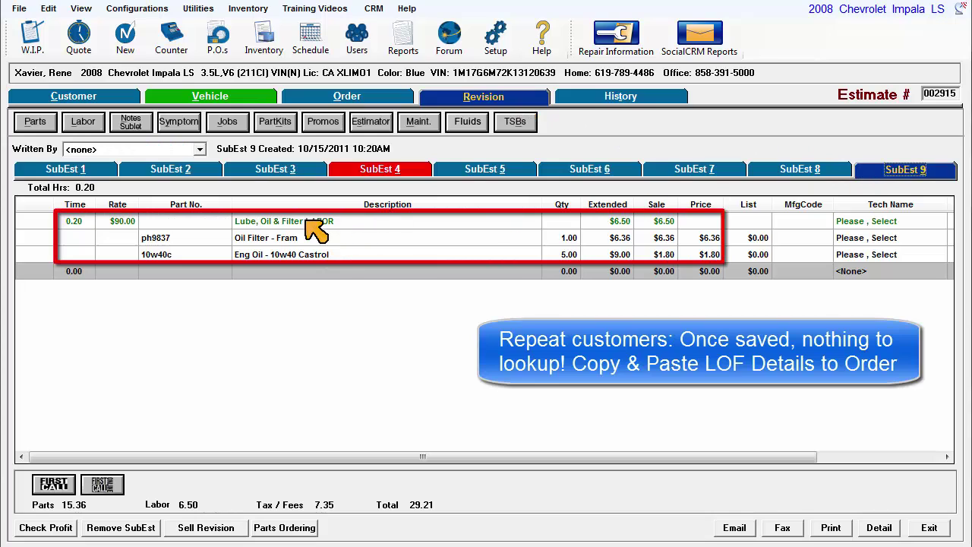
pyautogui.moveTo(310, 223); pyautogui.dragTo(311, 257)
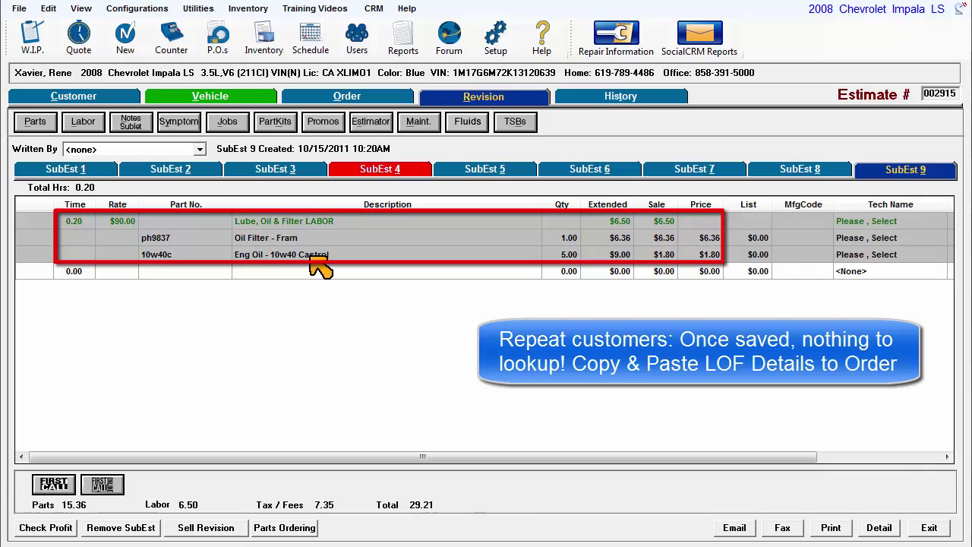
pyautogui.click(353, 97)
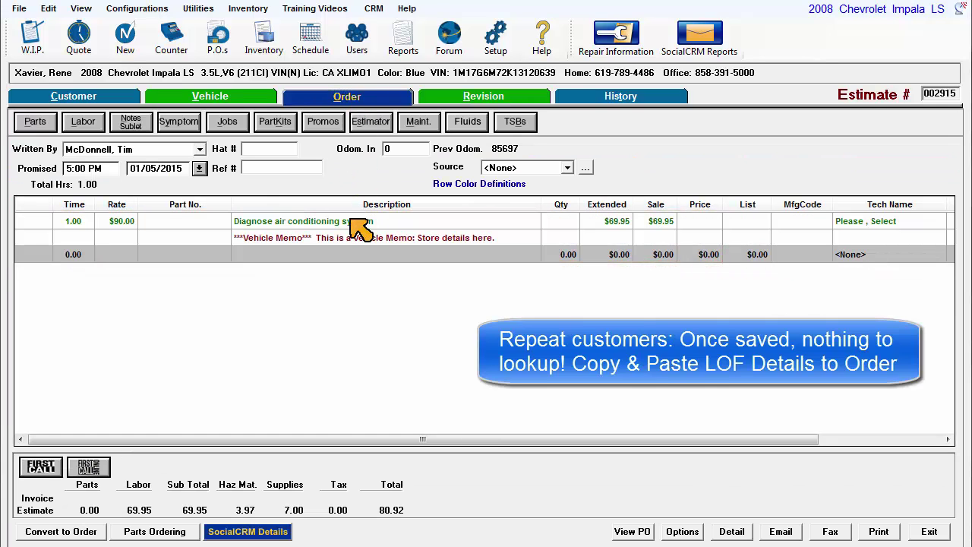
pyautogui.hotkey('ctrl', 'v')
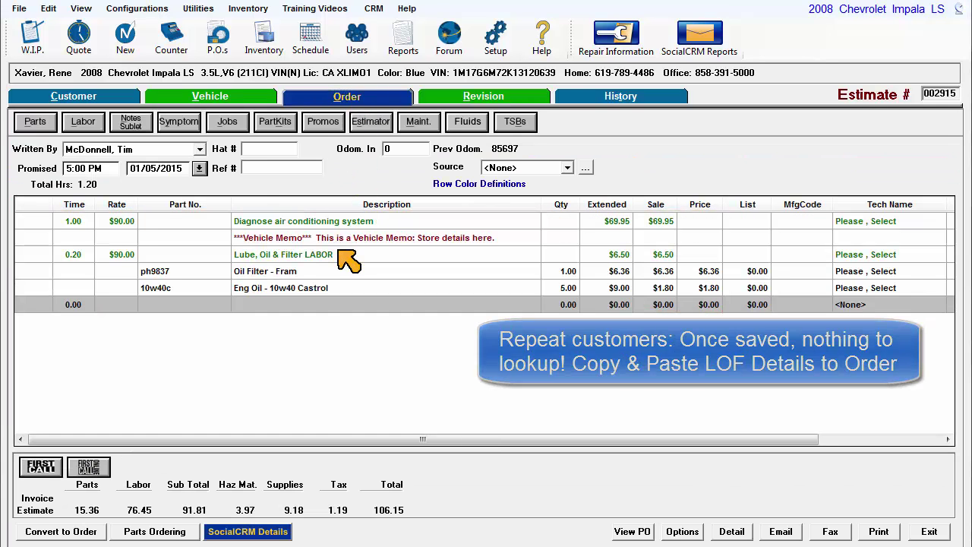
pyautogui.doubleClick(398, 148)
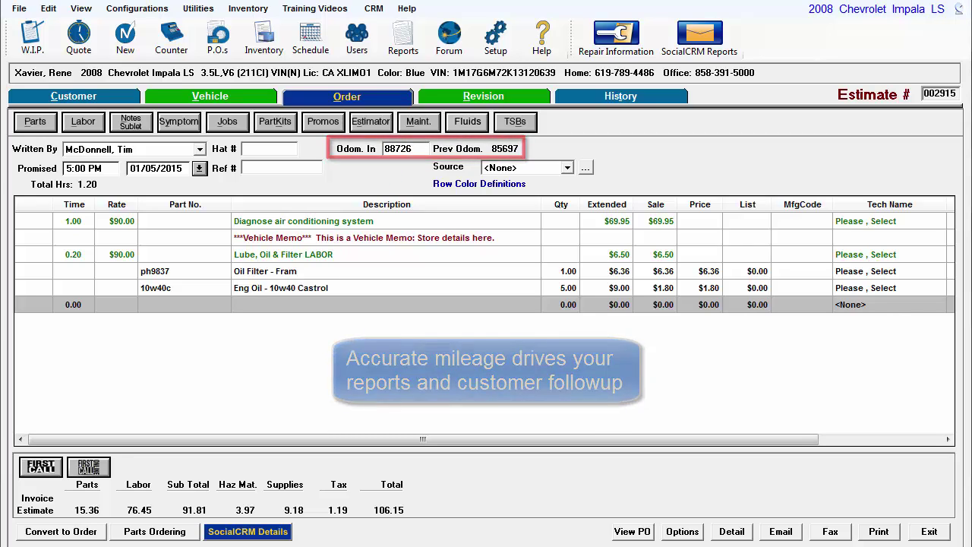
# - Check the F12 Profit Snapshot, then convert the 106.15 estimate into a repair order
pyautogui.press('F12')
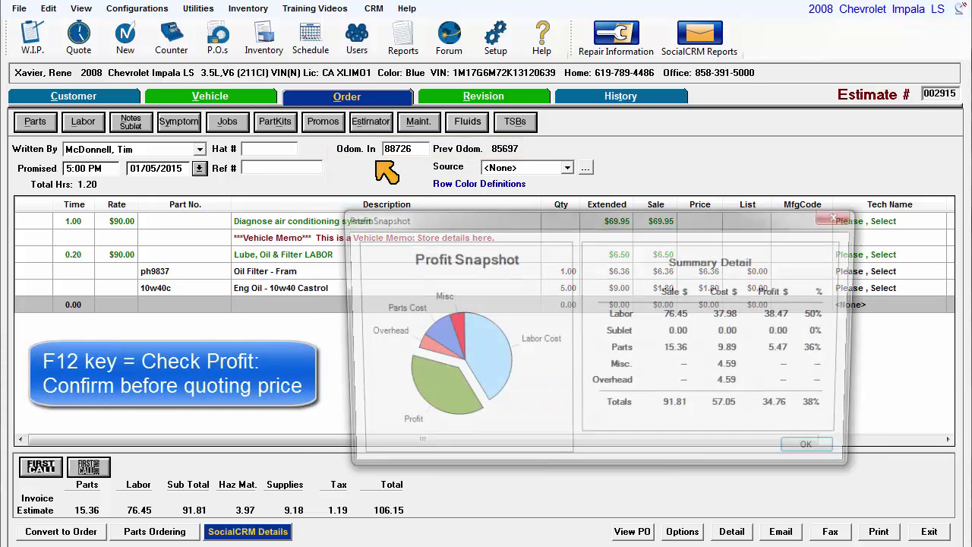
pyautogui.click(819, 452)
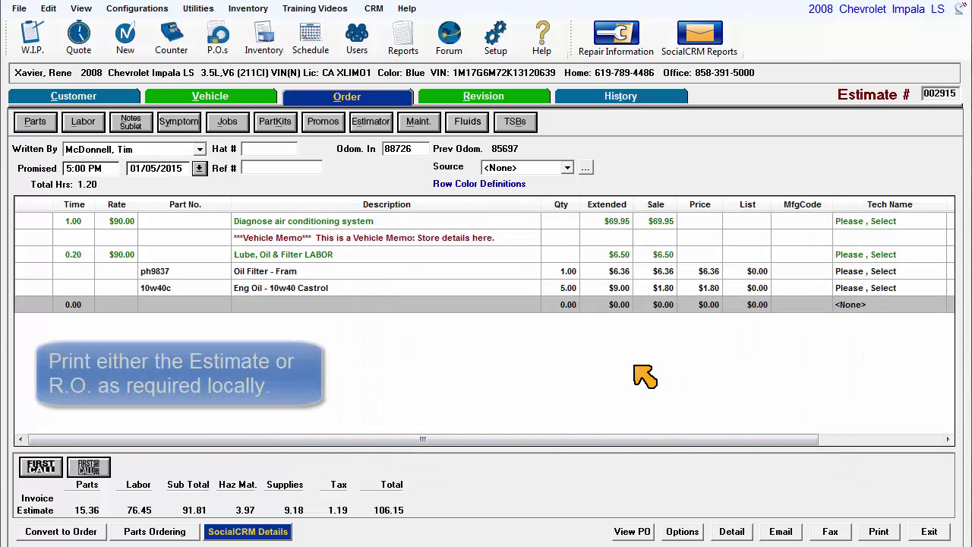
pyautogui.click(82, 533)
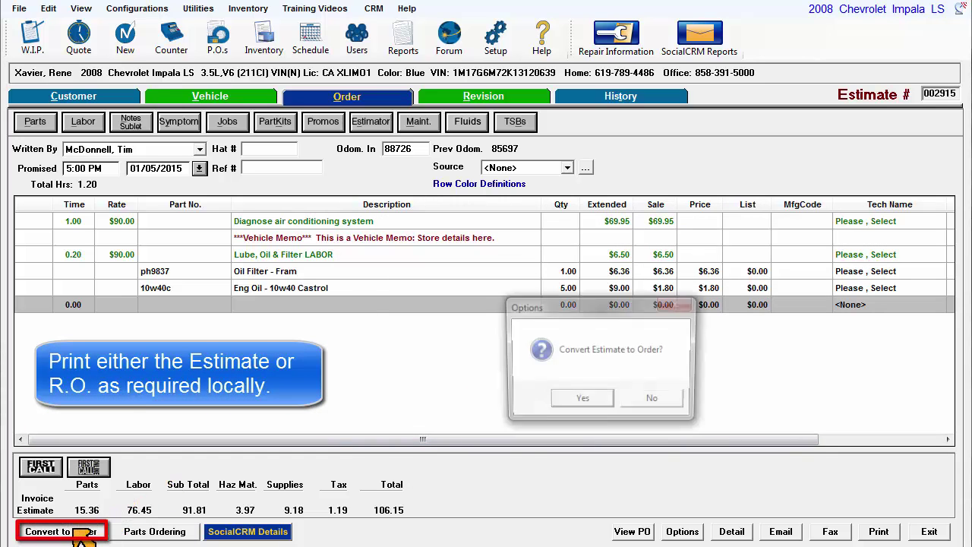
pyautogui.click(579, 401)
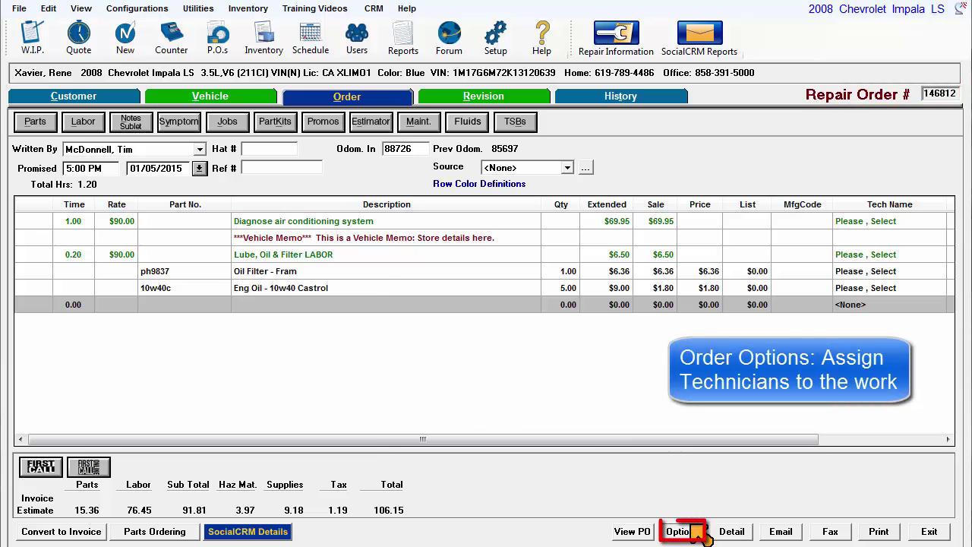
# - Make the first technician the labor and parts default on all lines, then print the Tech WorkSheet
pyautogui.click(682, 531)
pyautogui.click(178, 208)
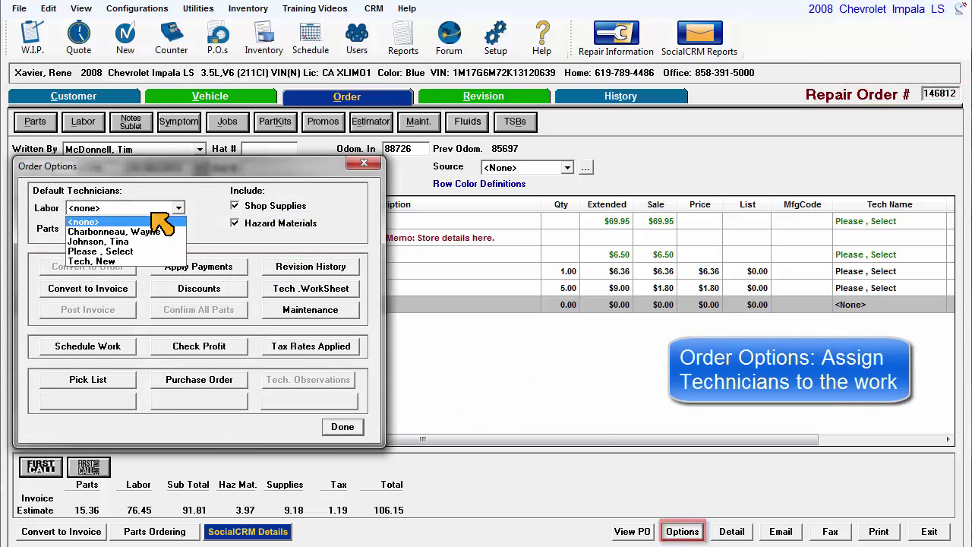
pyautogui.click(149, 232)
pyautogui.click(110, 229)
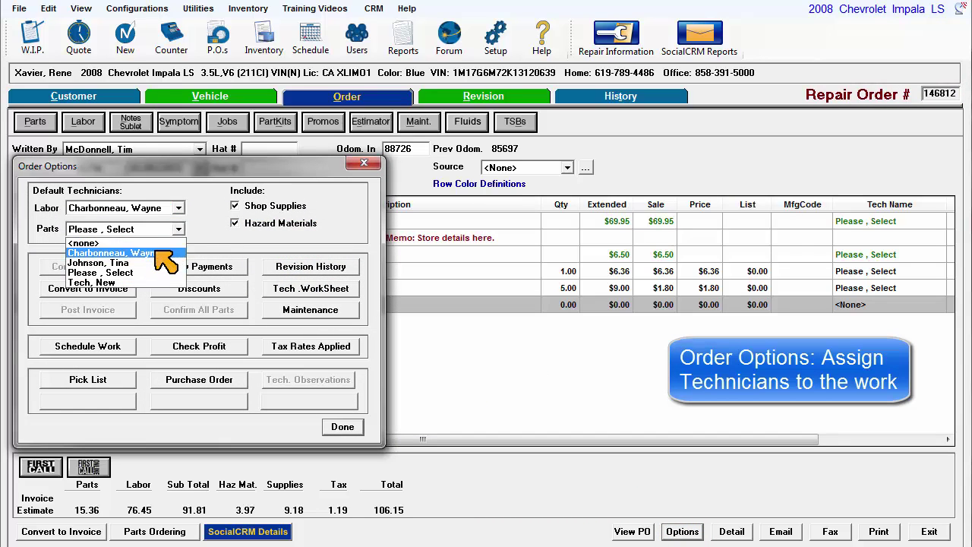
pyautogui.click(112, 251)
pyautogui.click(340, 427)
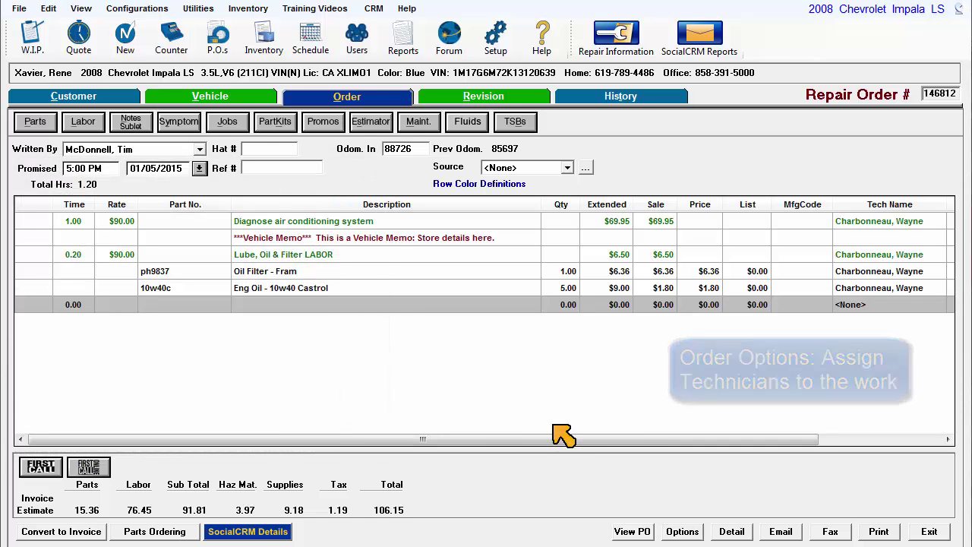
pyautogui.click(683, 531)
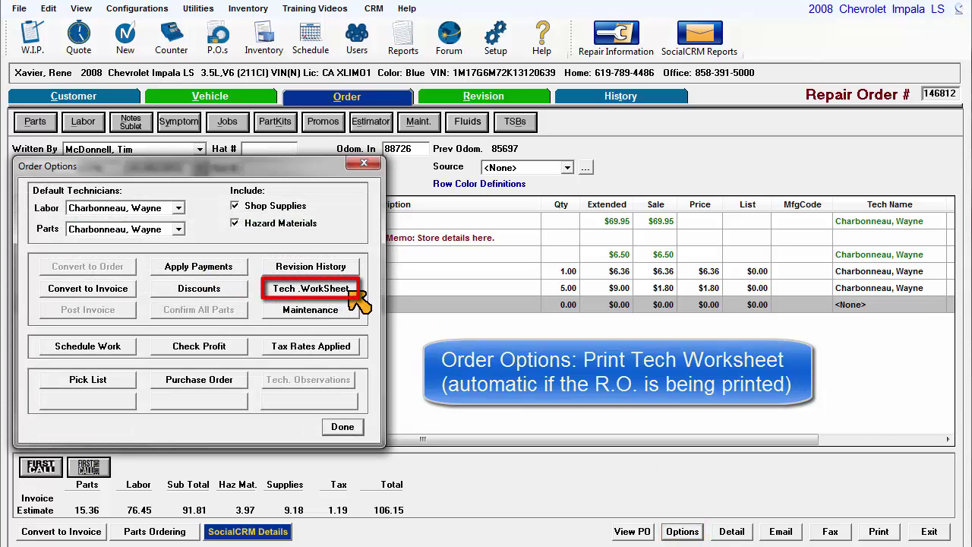
pyautogui.click(351, 292)
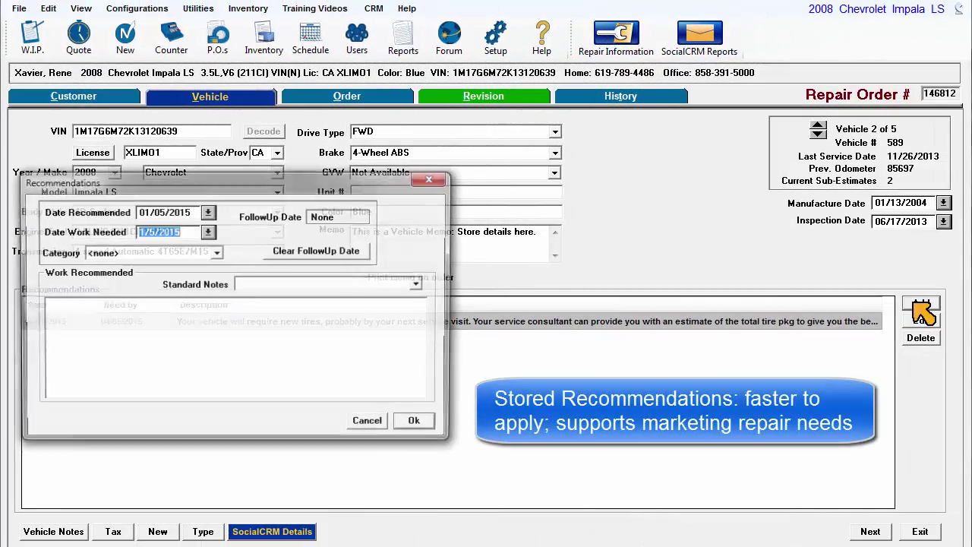
# - Add the 'R - A/C Recharge' standard note as a recommendation under AC/Heating/Cooling
pyautogui.click(354, 282)
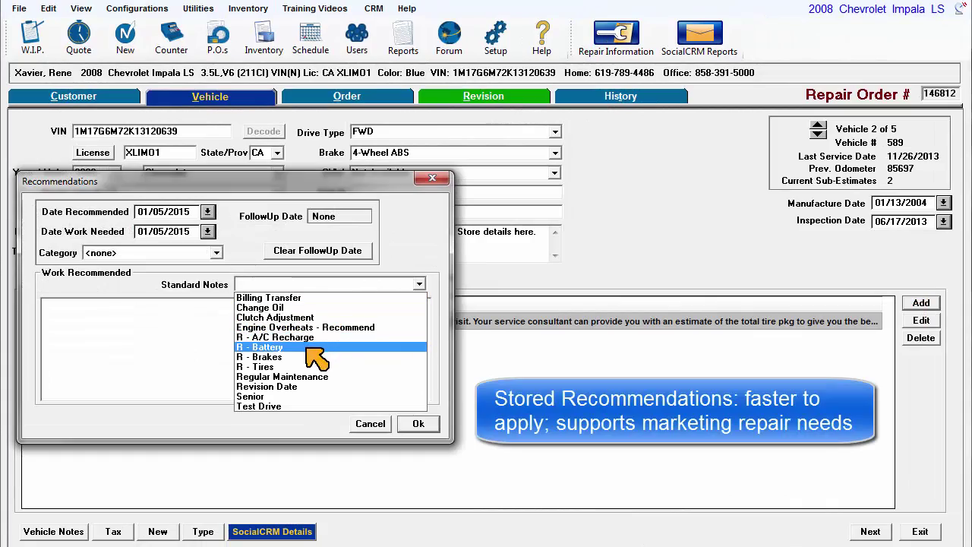
pyautogui.click(308, 337)
pyautogui.click(137, 253)
pyautogui.click(141, 276)
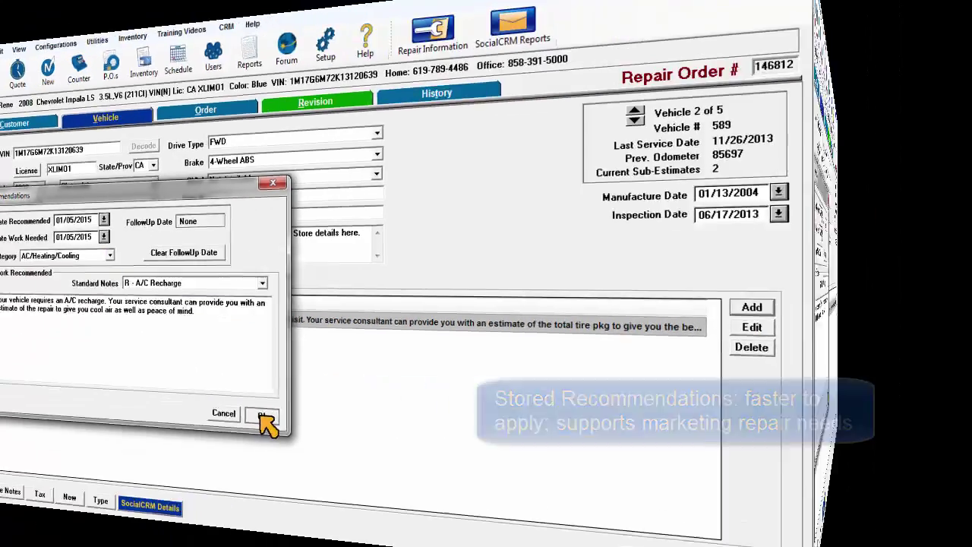
pyautogui.click(417, 423)
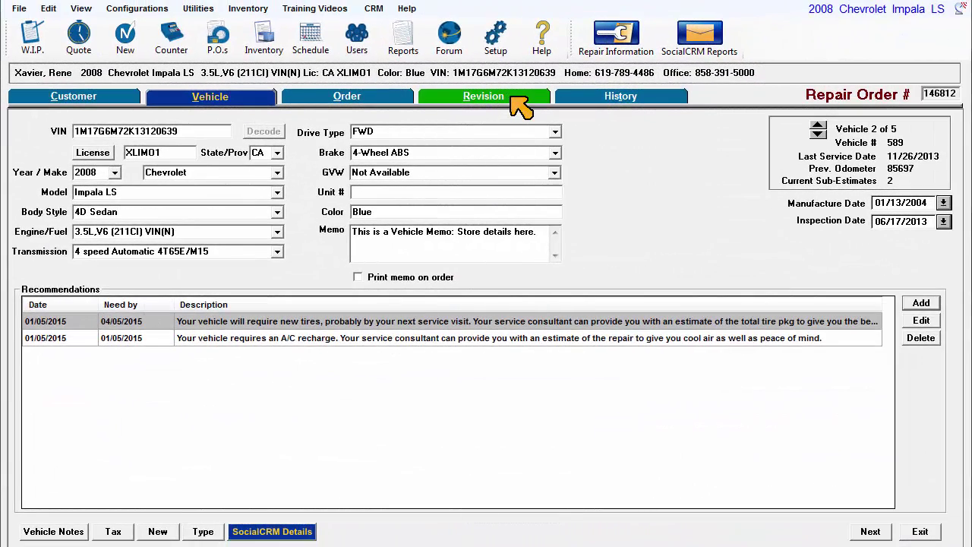
# - Add the 'A/C Rech1' canned job with Freon to SubEst 3, totaling 124.17
pyautogui.click(512, 98)
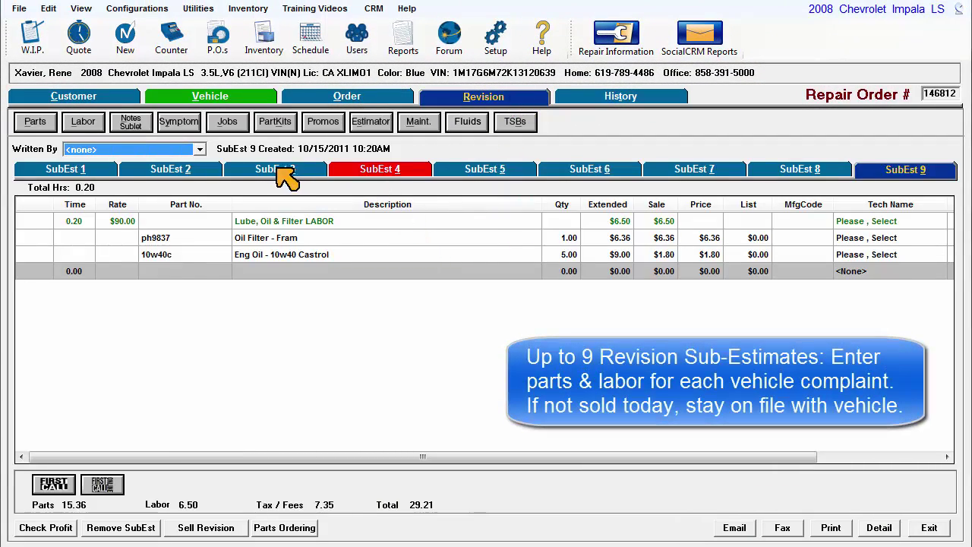
pyautogui.click(281, 170)
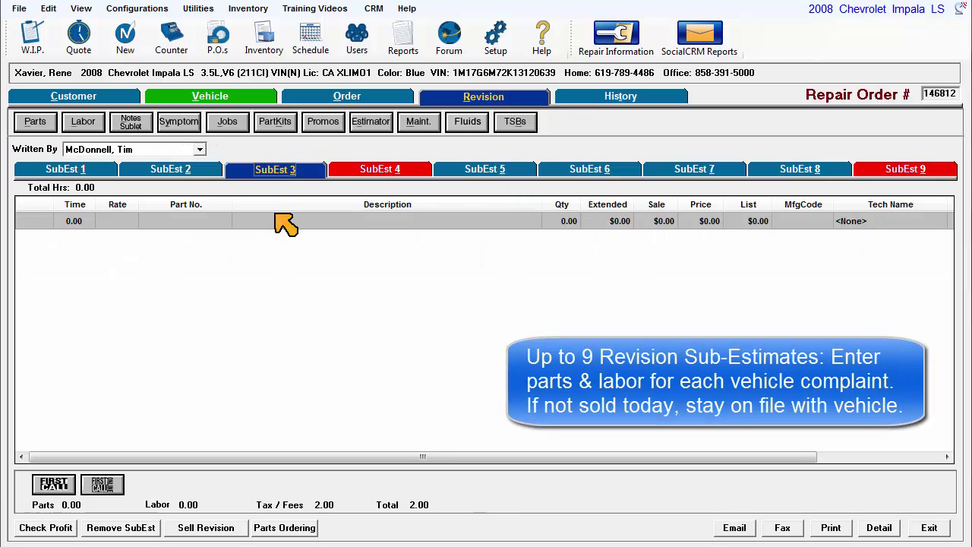
pyautogui.rightClick(275, 225)
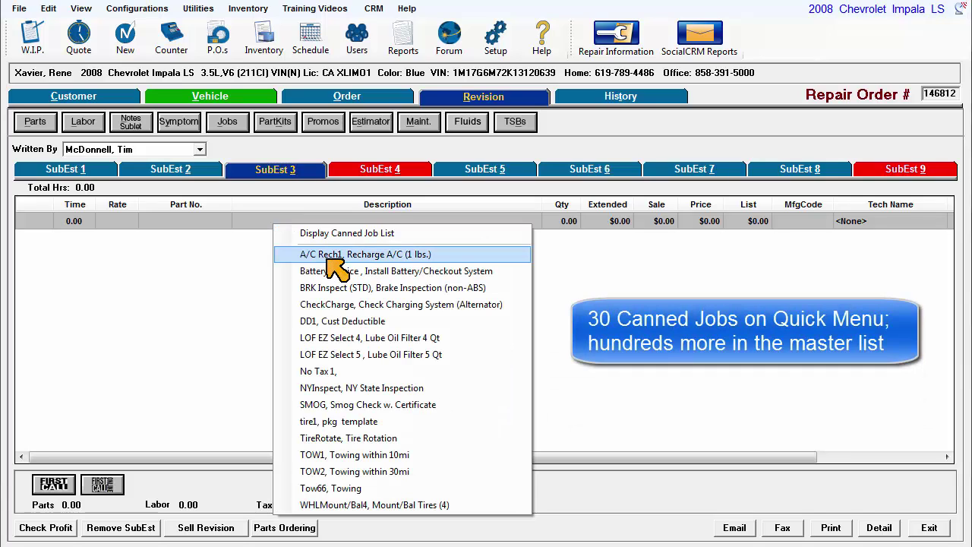
pyautogui.click(328, 260)
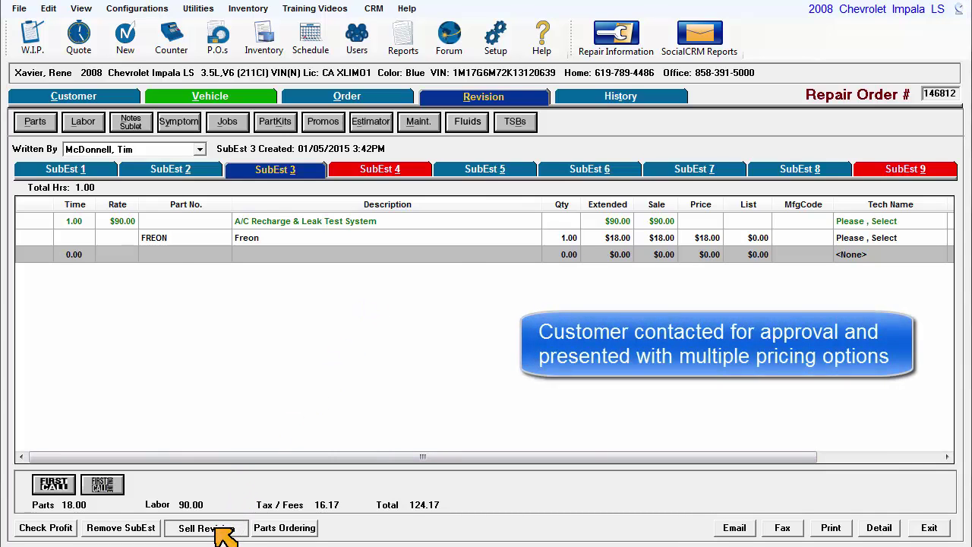
# - Sell the SubEst 3 revision with reason 'needed', contact method Home, and transfer it into the order
pyautogui.click(218, 531)
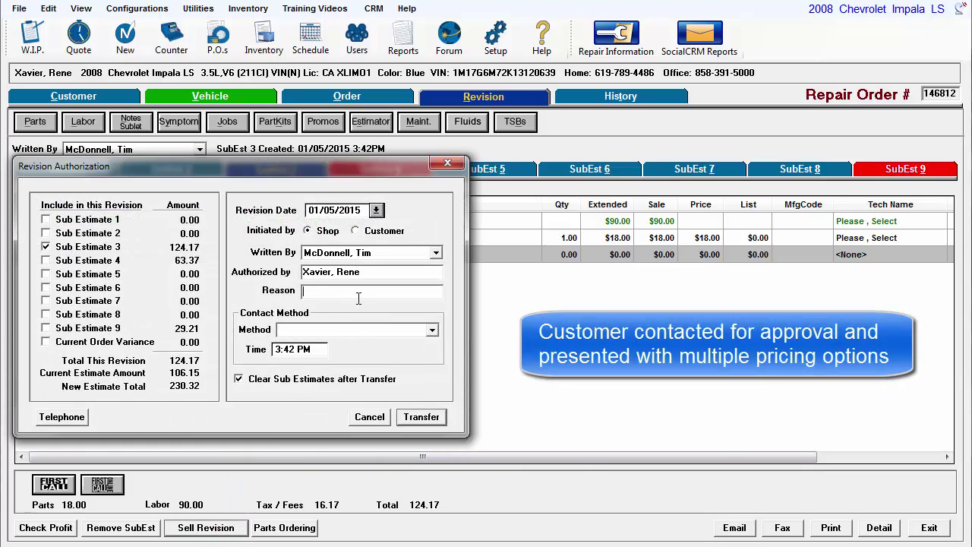
pyautogui.write('needed')
pyautogui.click(431, 330)
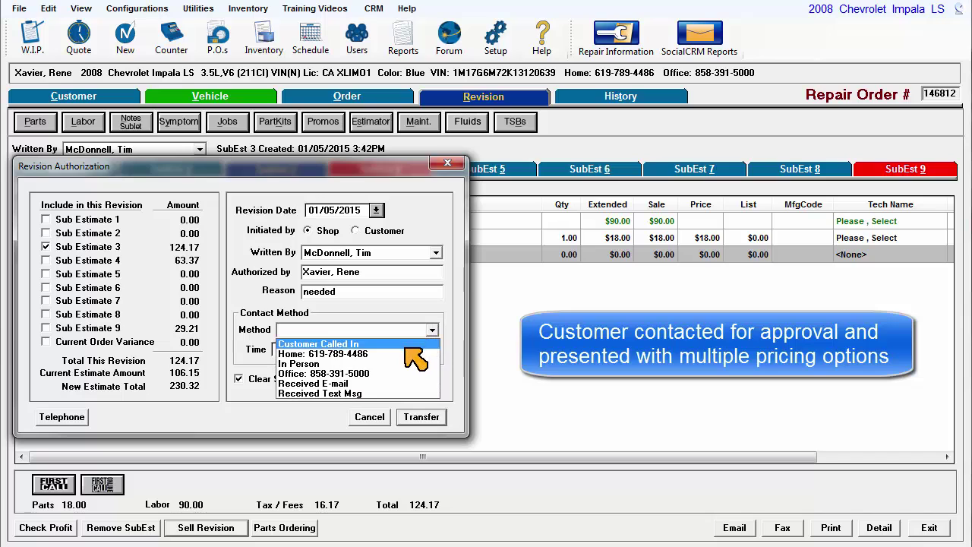
pyautogui.click(407, 354)
pyautogui.click(422, 417)
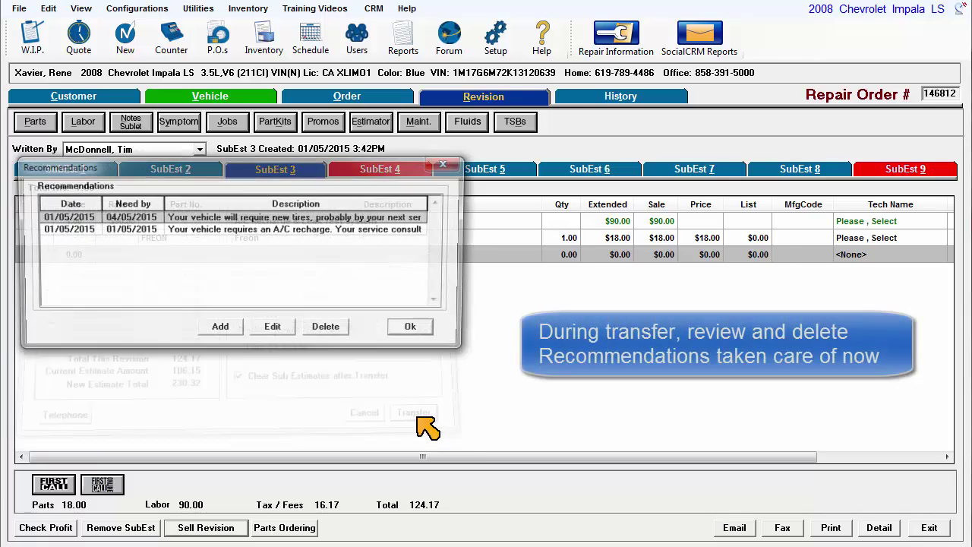
# - Delete the A/C recharge recommendation from the vehicle's recommendations list
pyautogui.click(276, 229)
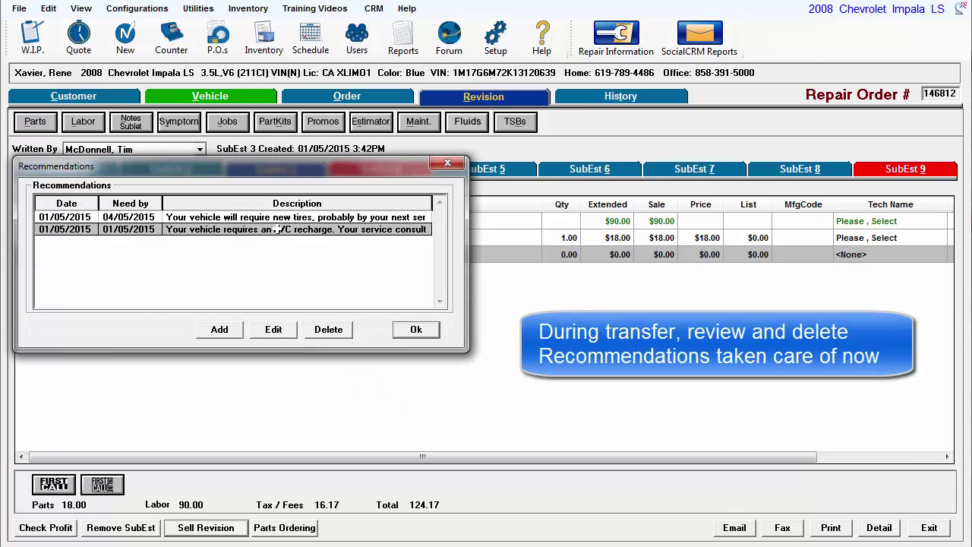
pyautogui.click(334, 332)
pyautogui.click(578, 403)
pyautogui.click(419, 329)
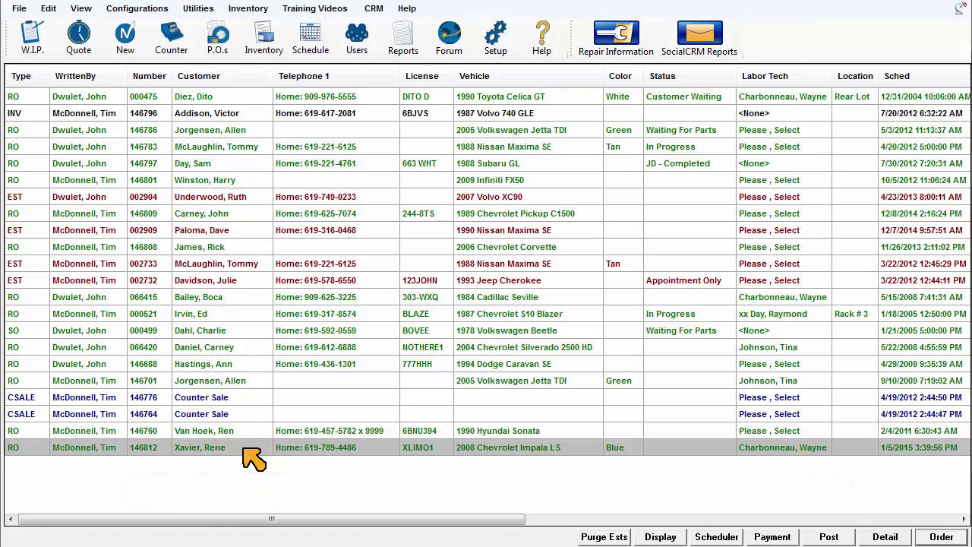
# - Open the Impala repair order from W.I.P. and convert it to an invoice
pyautogui.doubleClick(244, 448)
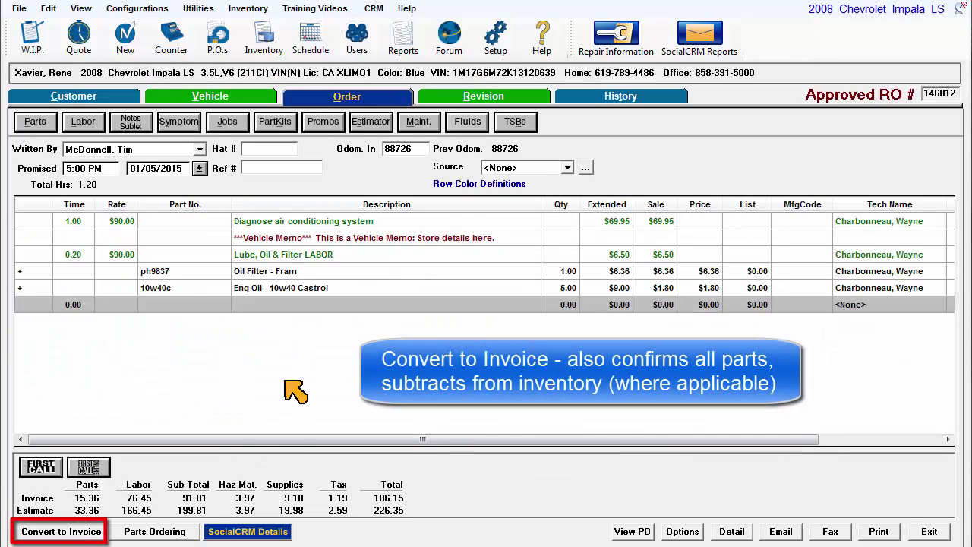
pyautogui.click(61, 531)
pyautogui.click(644, 403)
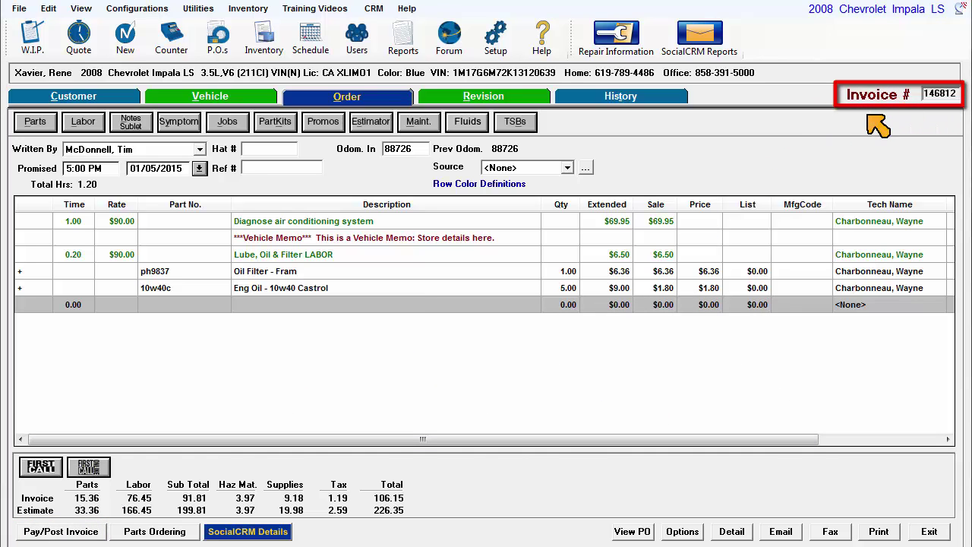
# - Pay the 106.15 balance by Visa with the card authorization number entered
pyautogui.click(91, 532)
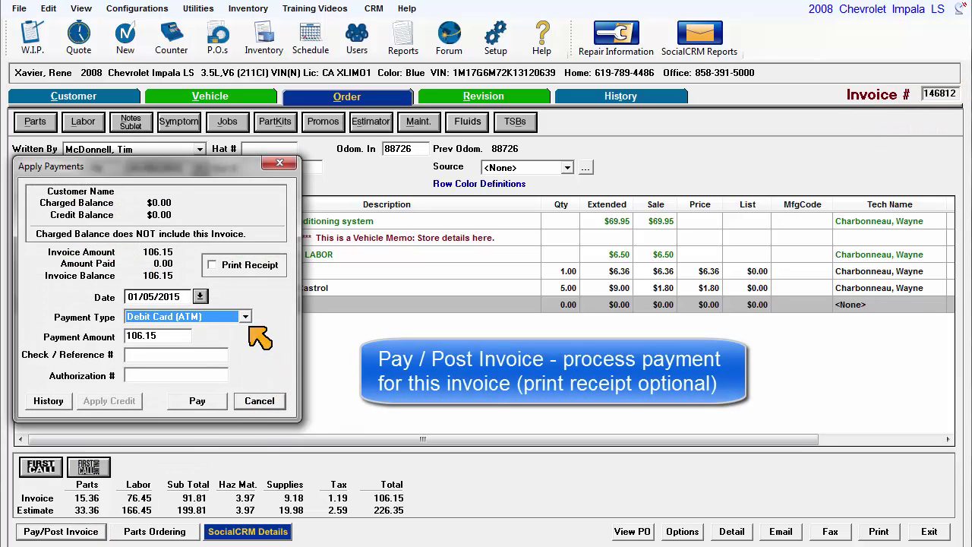
pyautogui.click(245, 317)
pyautogui.click(250, 327)
pyautogui.press('Tab')
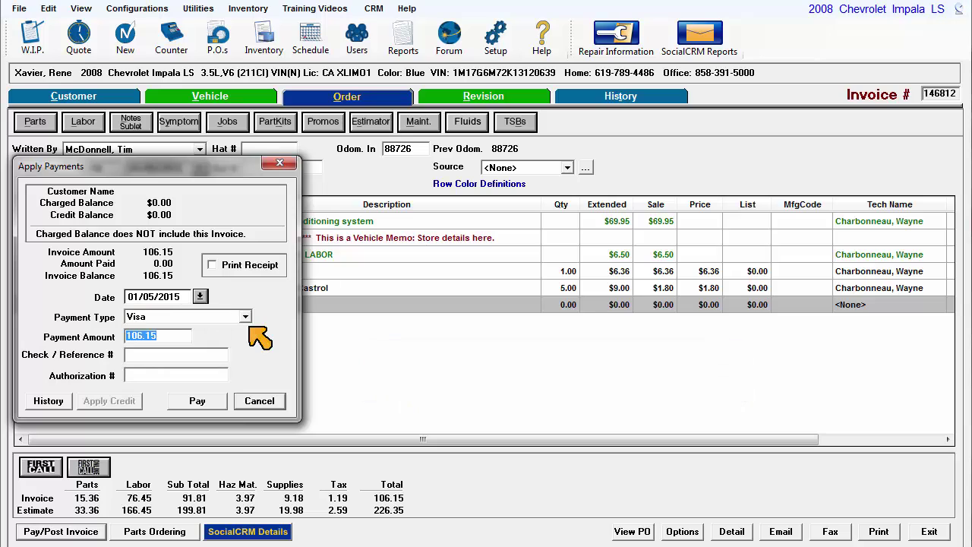
pyautogui.press('Tab')
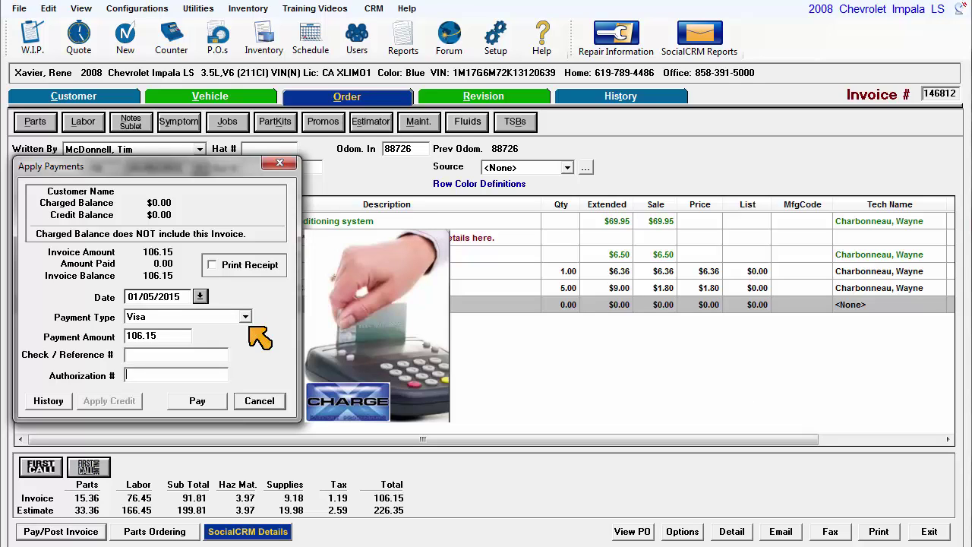
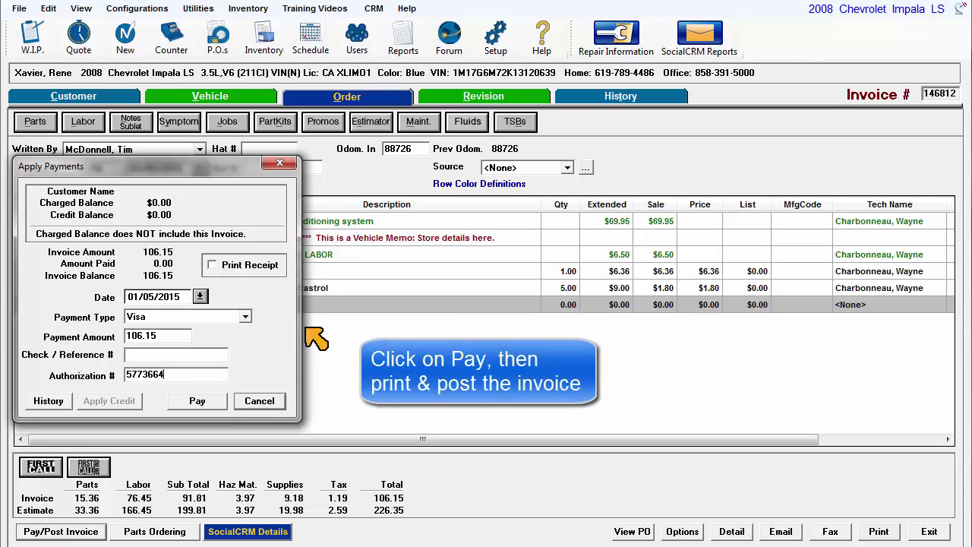
pyautogui.click(219, 402)
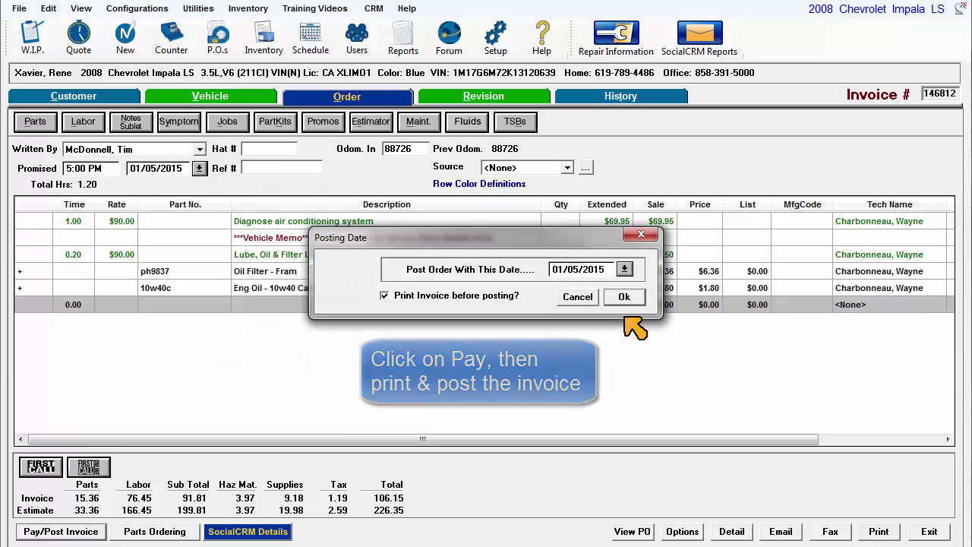
# - Post the invoice dated 01/05/2015 with Print Invoice checked
pyautogui.click(623, 297)
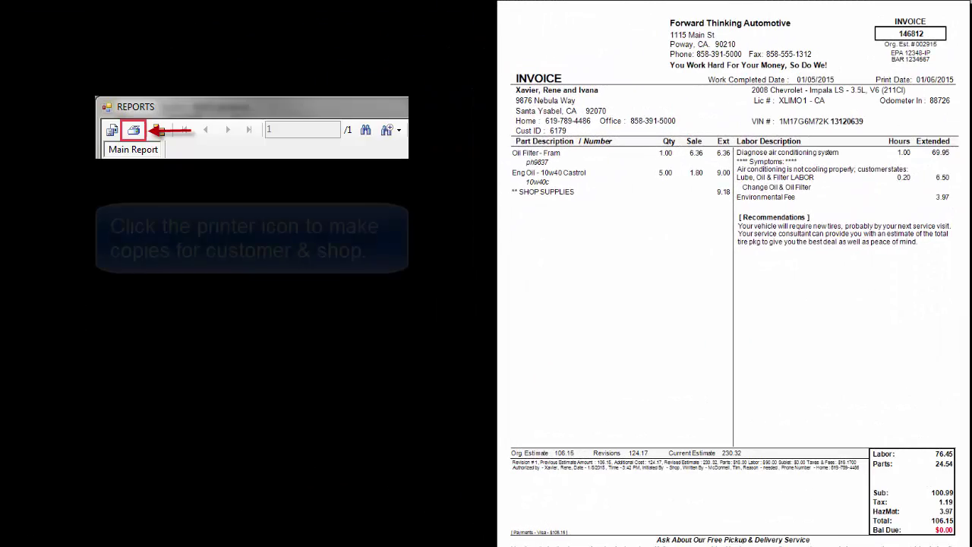